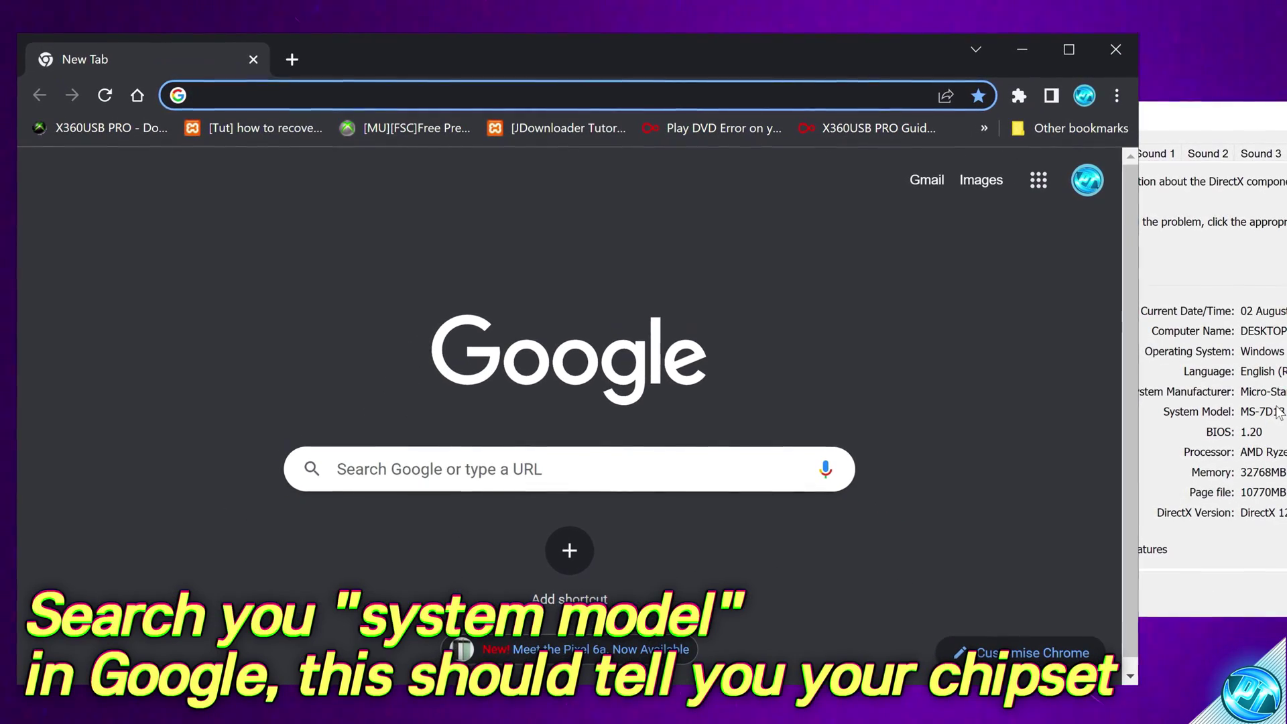
- Search Google for 'MS-7D13' to identify it as an MSI B550 motherboard
left_click(567, 480)
type("MS-7D13")
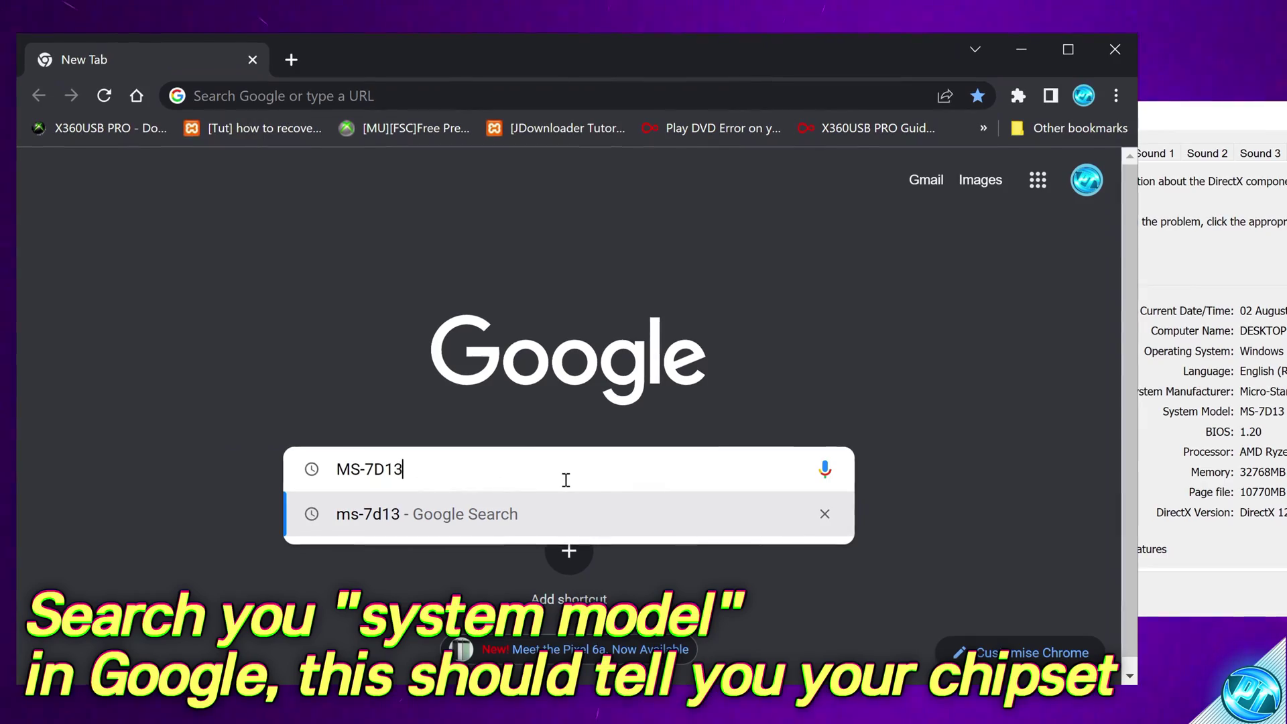
key("Return")
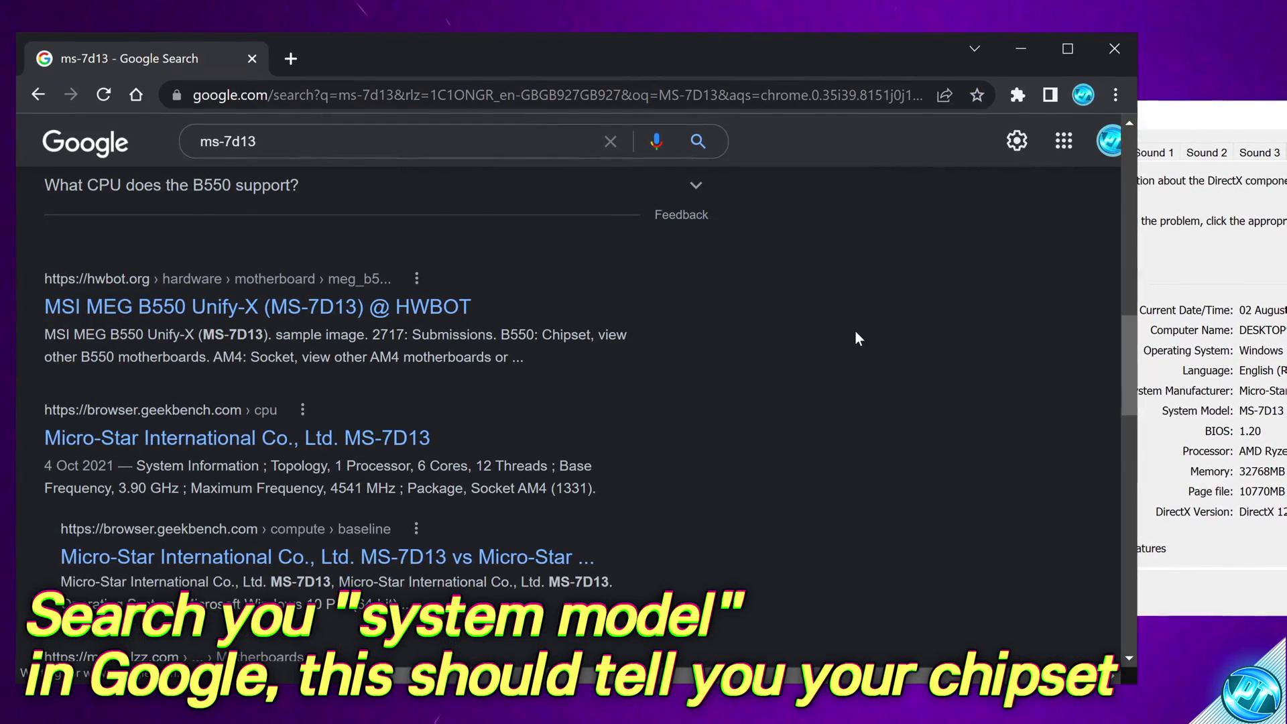
scroll(805, 342, "up", 2)
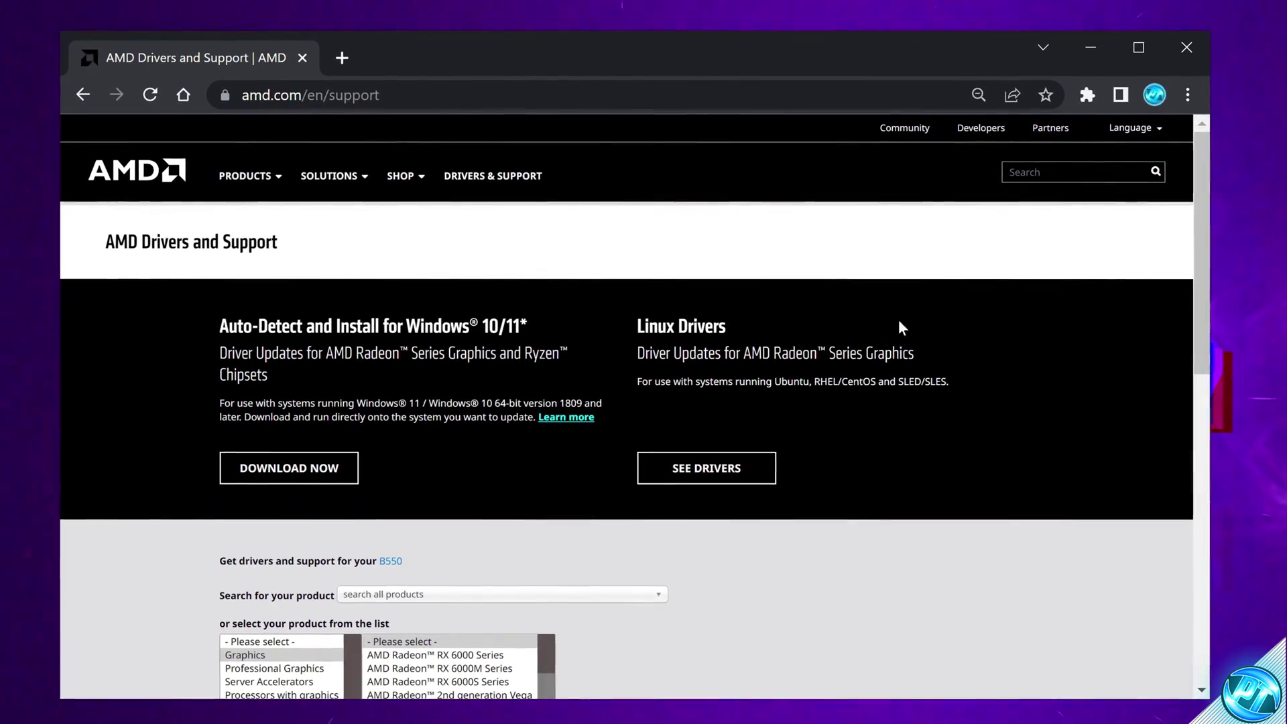
- On AMD's support page, choose Chipsets > AMD Socket AM4 > B550 and submit
scroll(899, 324, "down", 3)
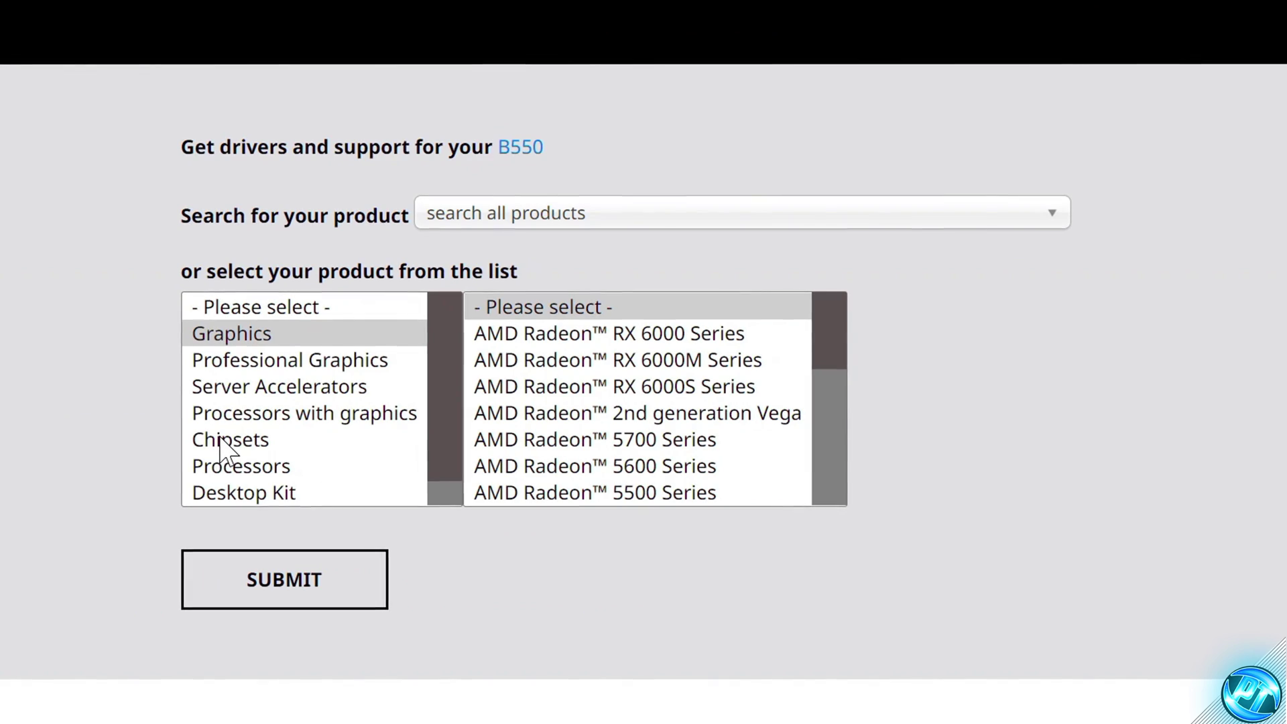
left_click(245, 500)
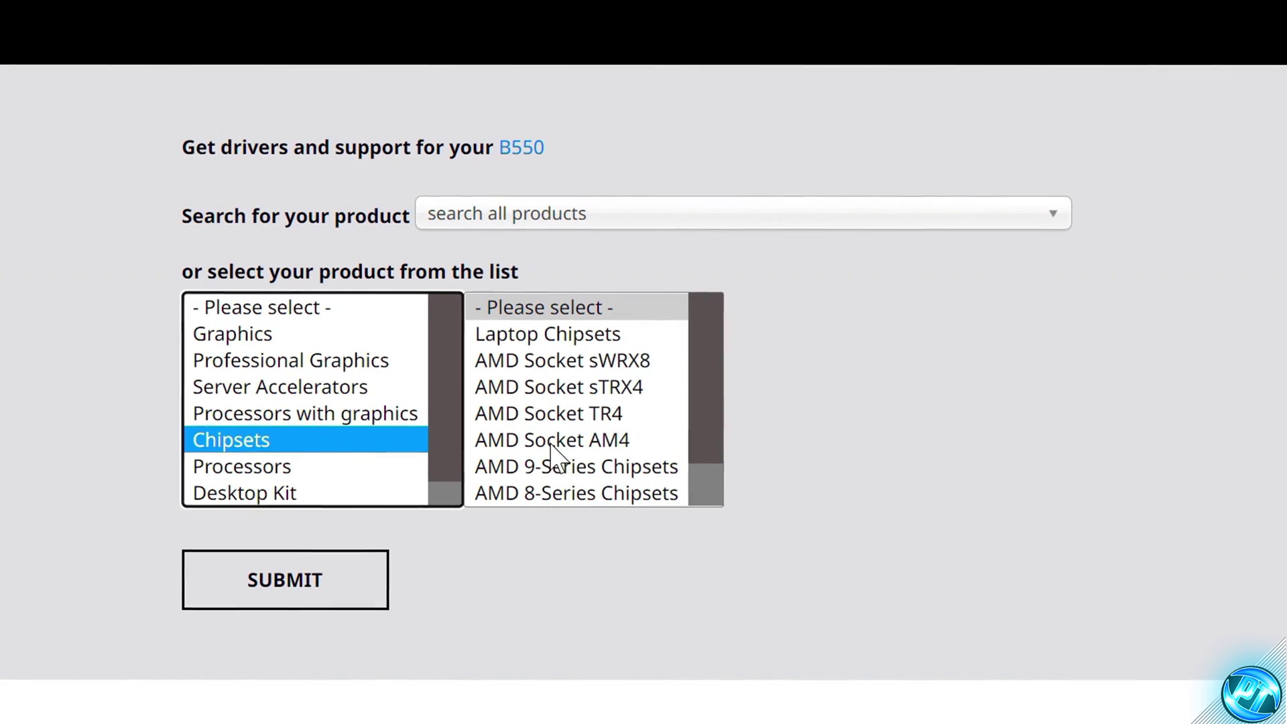
left_click(576, 442)
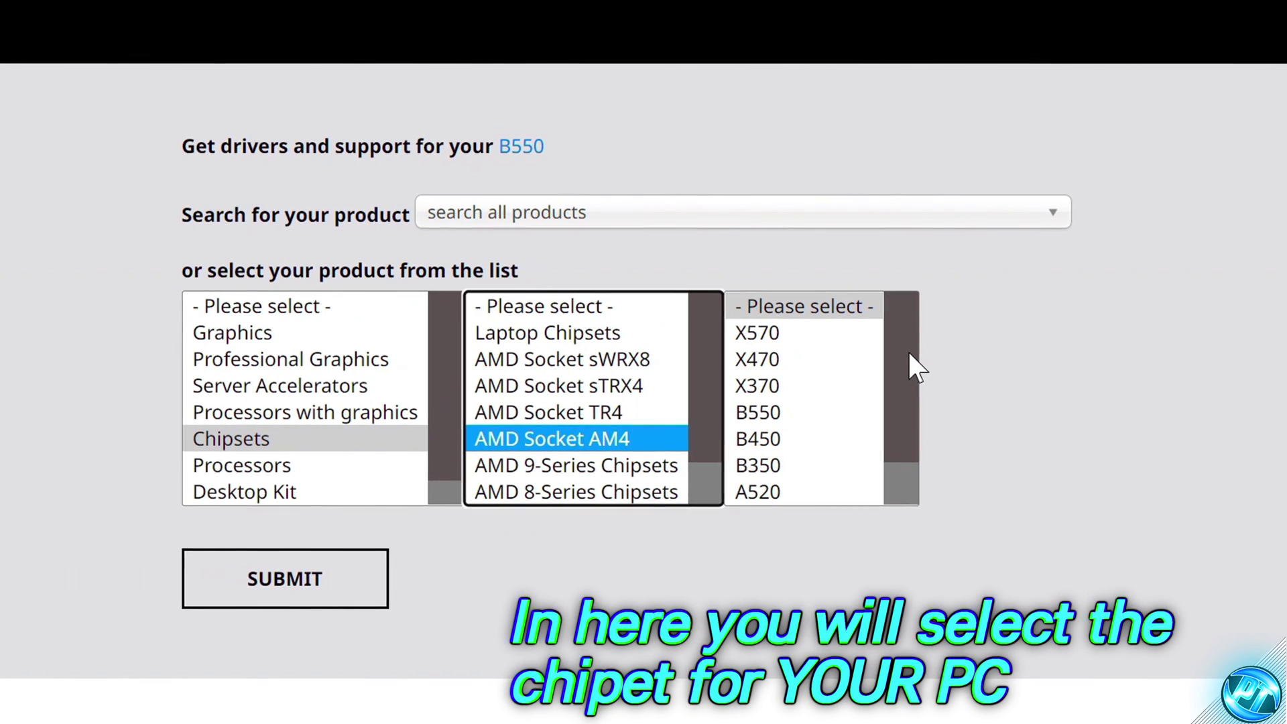
left_click_drag(910, 349, 899, 381)
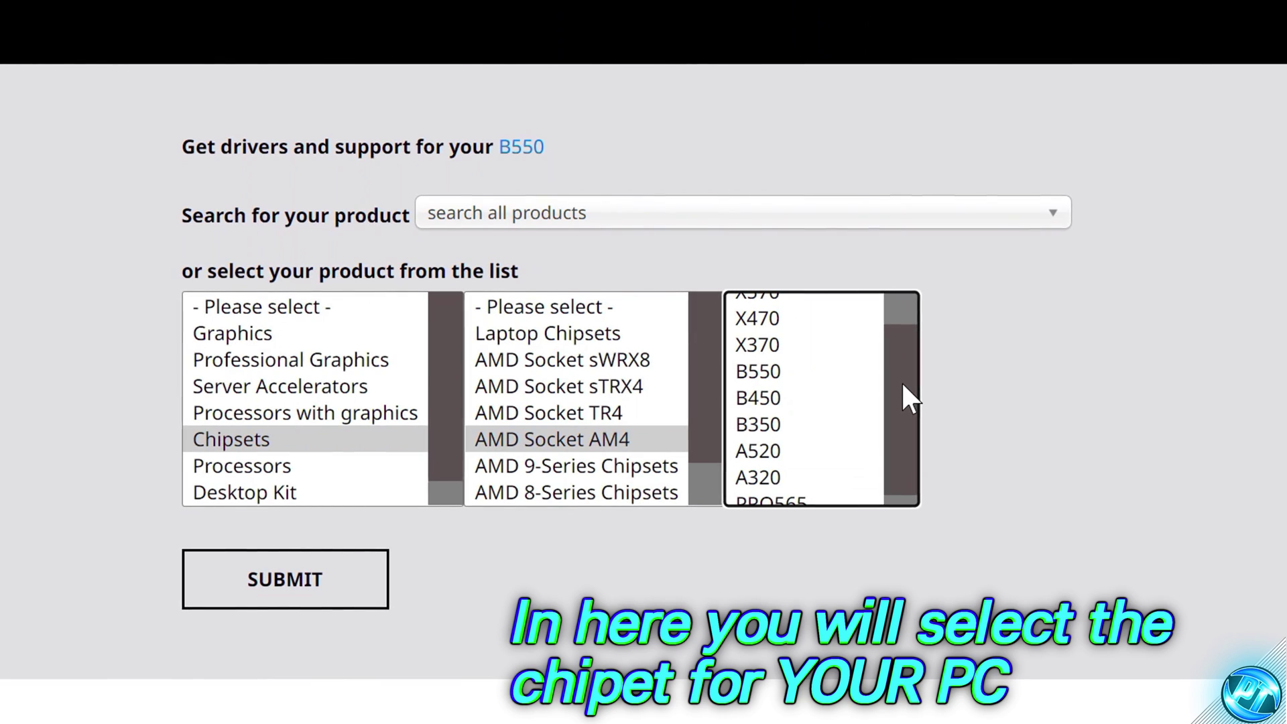
left_click(793, 370)
left_click(242, 581)
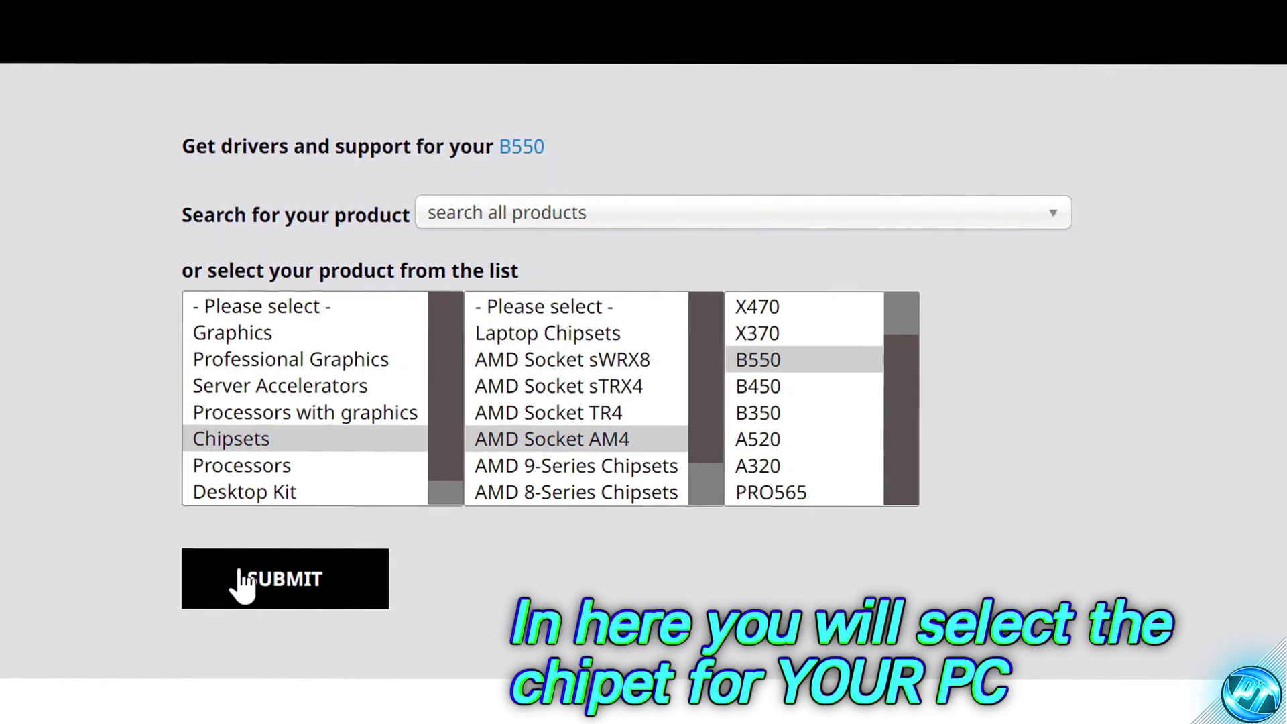
- Download the Windows 10 - 64-Bit Edition AMD Chipset Drivers 4.06.10.651 and run the installer
scroll(248, 463, "down", 2)
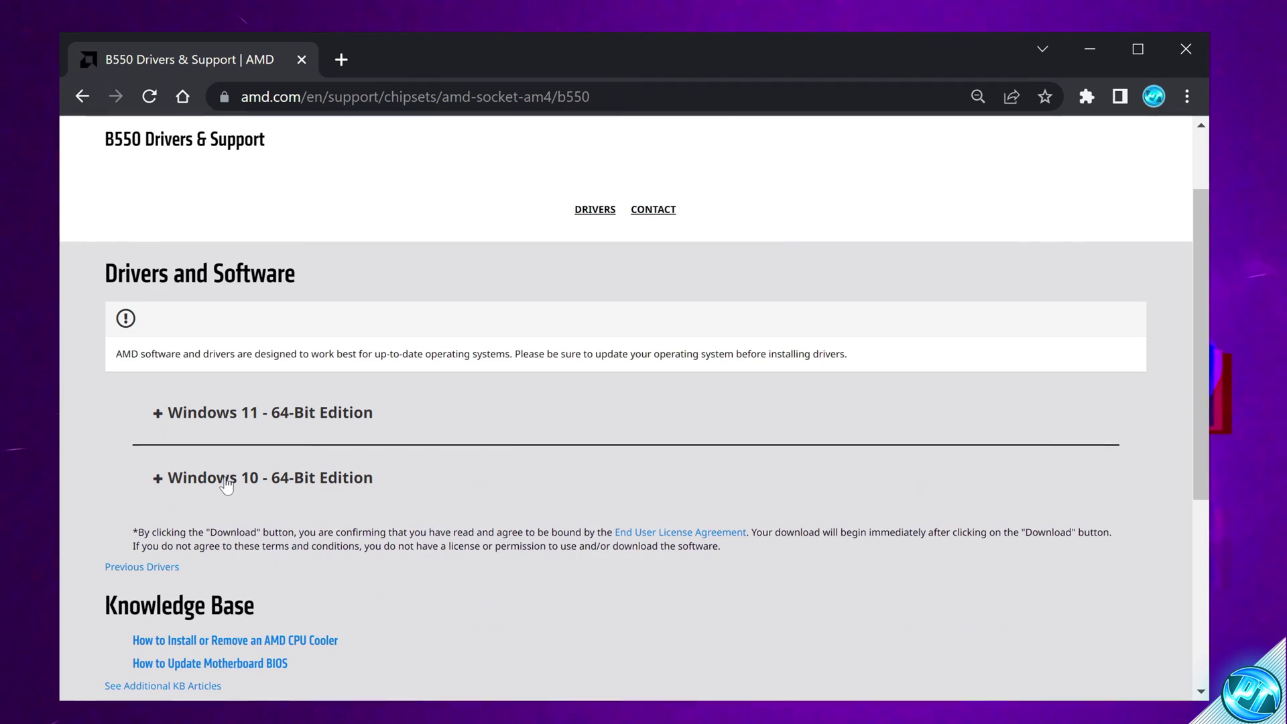
left_click(226, 481)
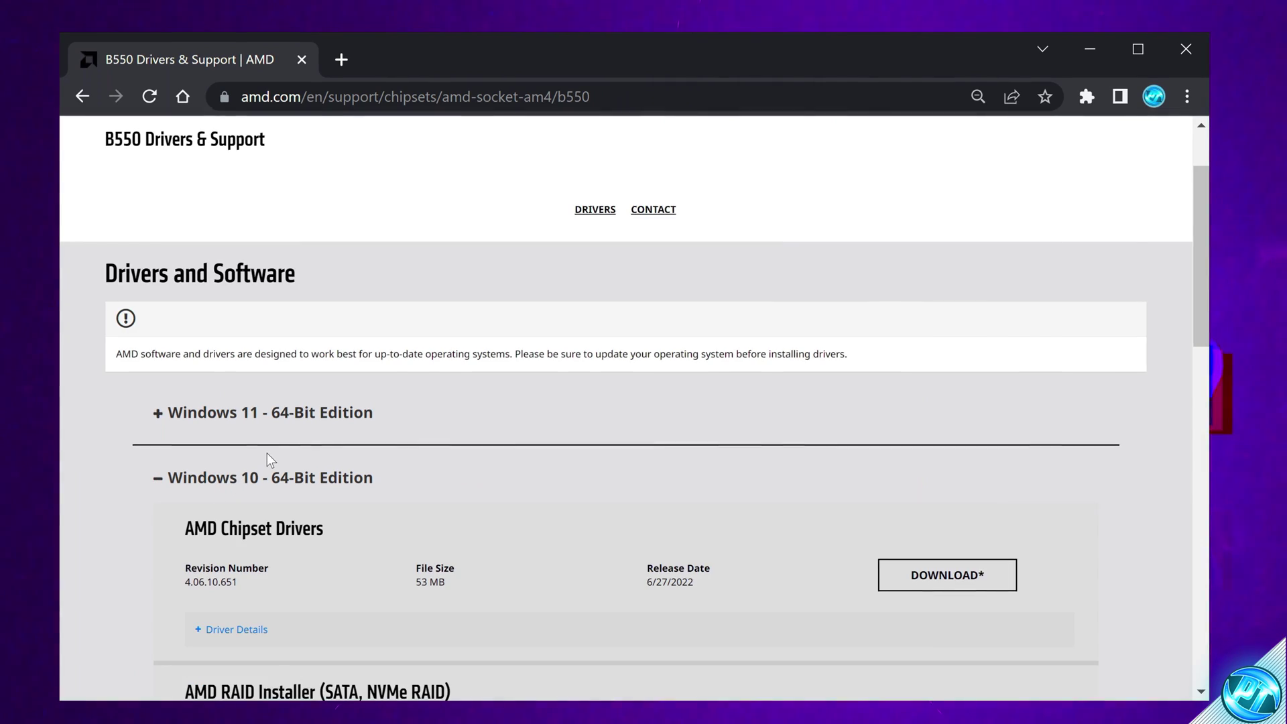
scroll(285, 416, "down", 3)
left_click_drag(165, 287, 344, 292)
left_click(352, 303)
left_click(979, 346)
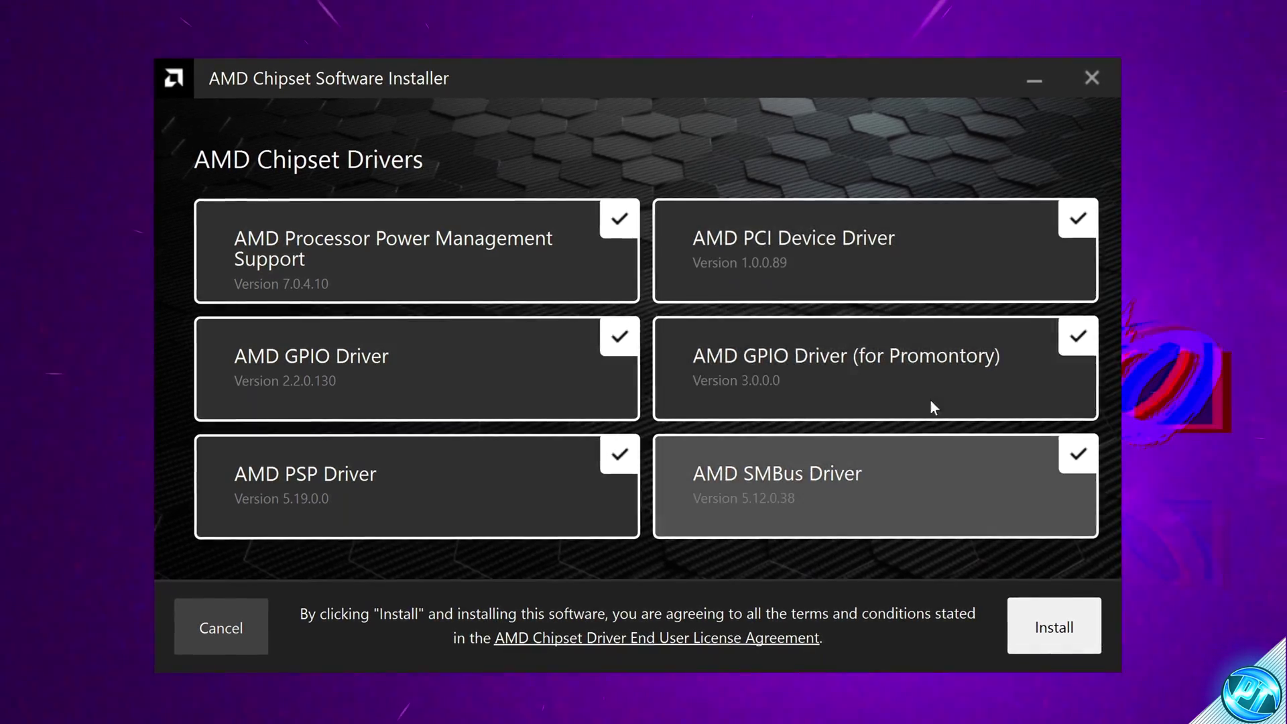
- Install all six ticked drivers in the AMD Chipset Software Installer
left_click(1064, 636)
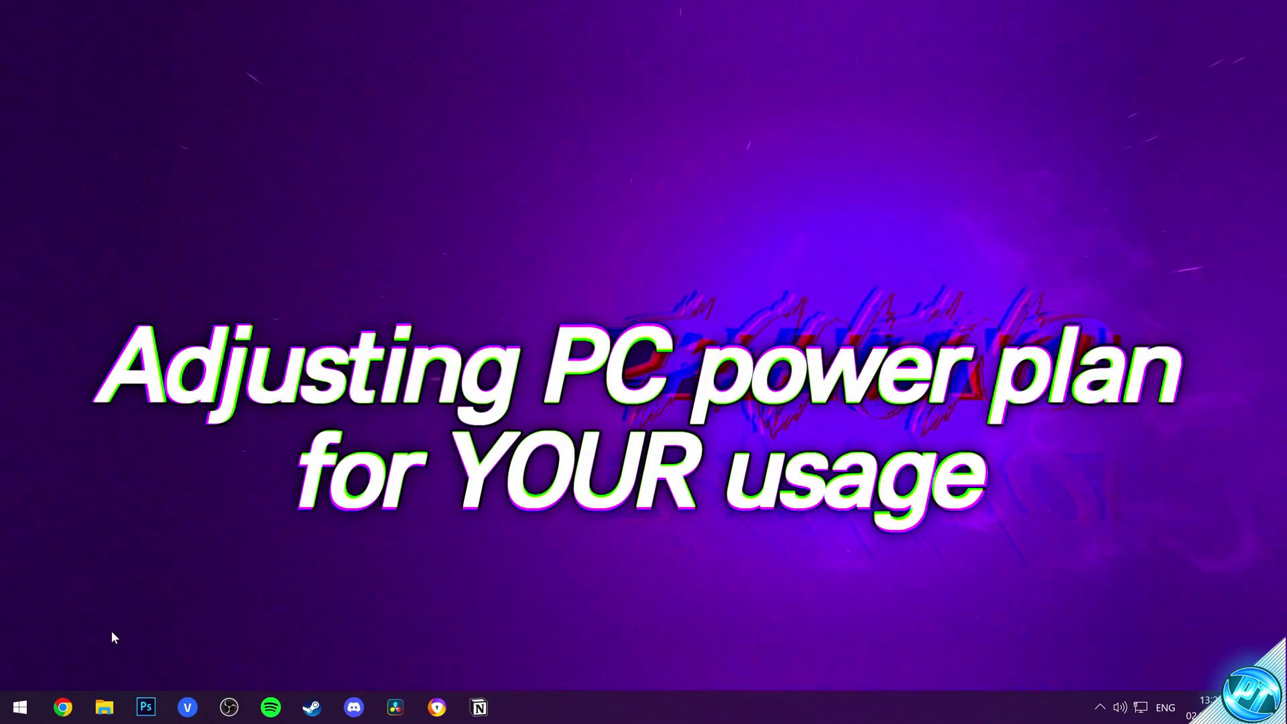
- Find 'power plan' in Start, go to Power Options, and select High performance instead of Bitsum Highest Performance
left_click(12, 706)
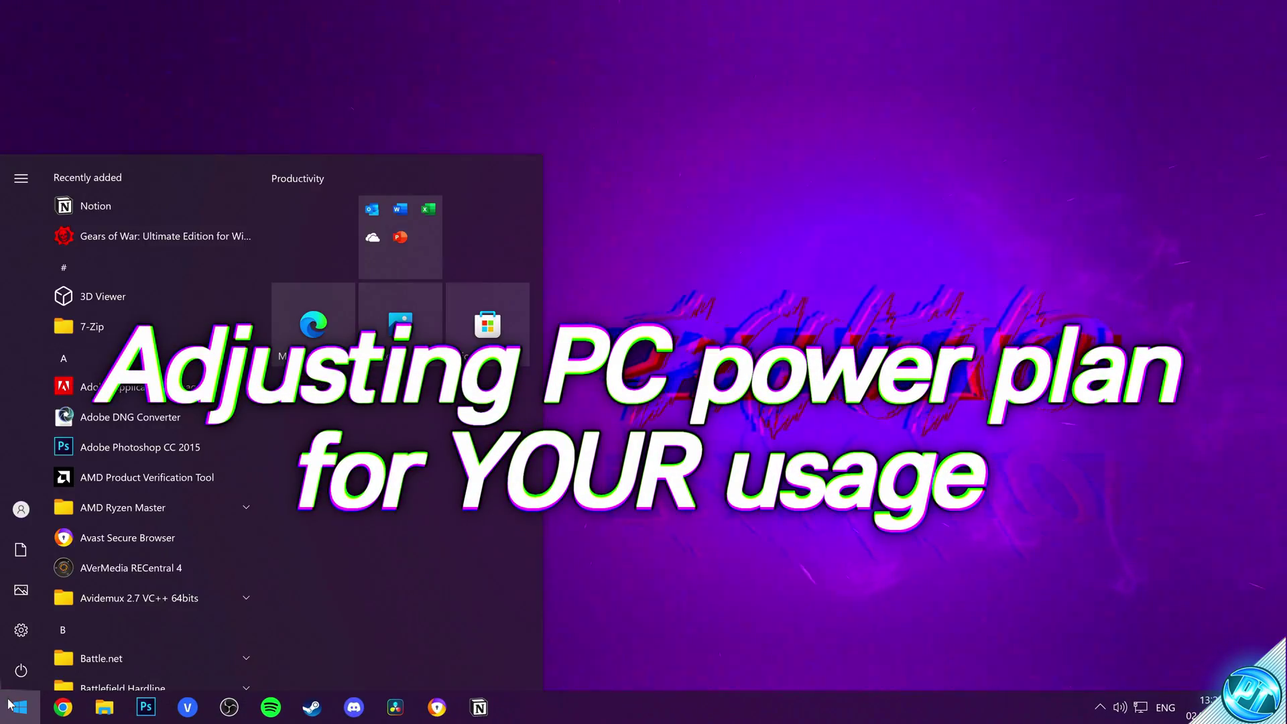
type("power plan")
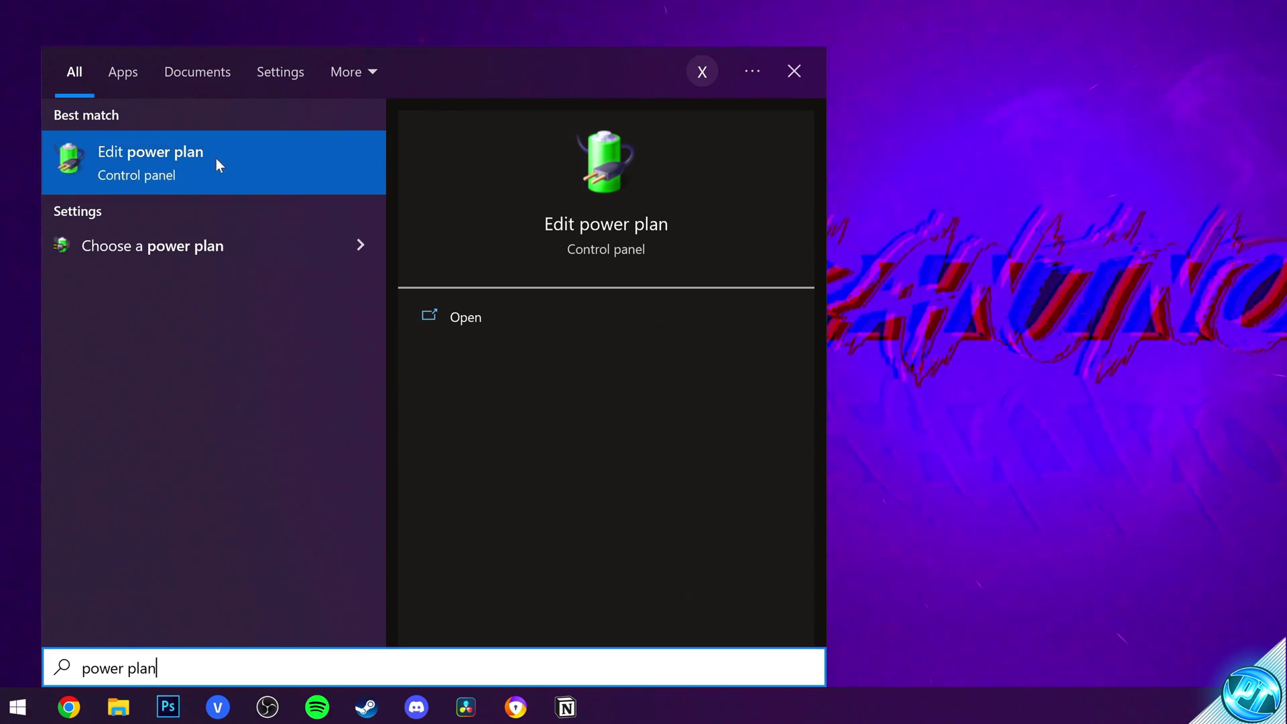
left_click(215, 162)
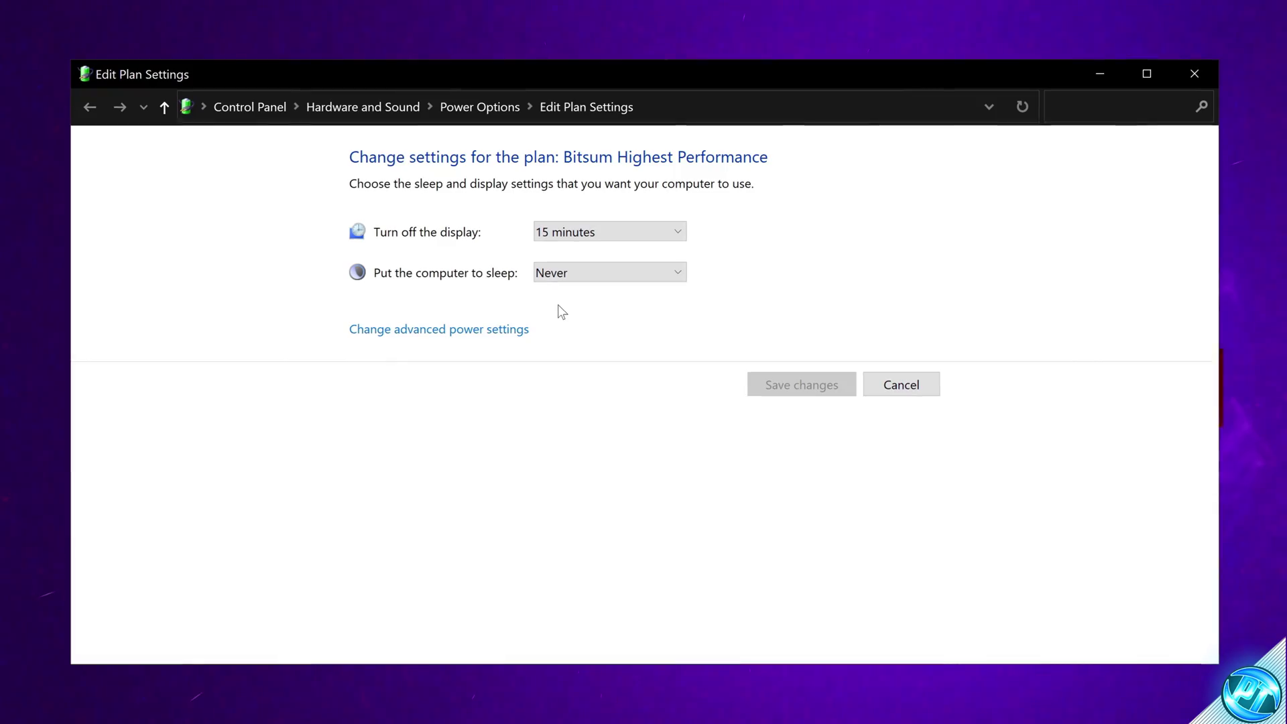
left_click(483, 108)
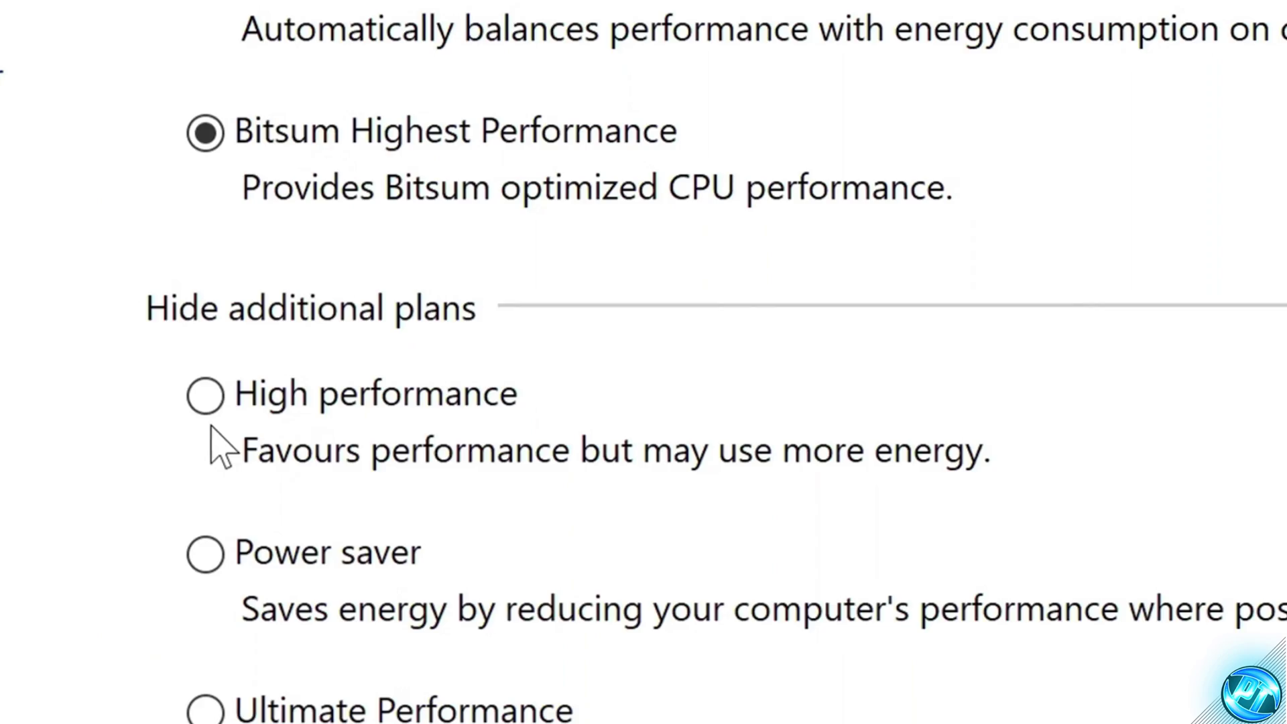
left_click(321, 403)
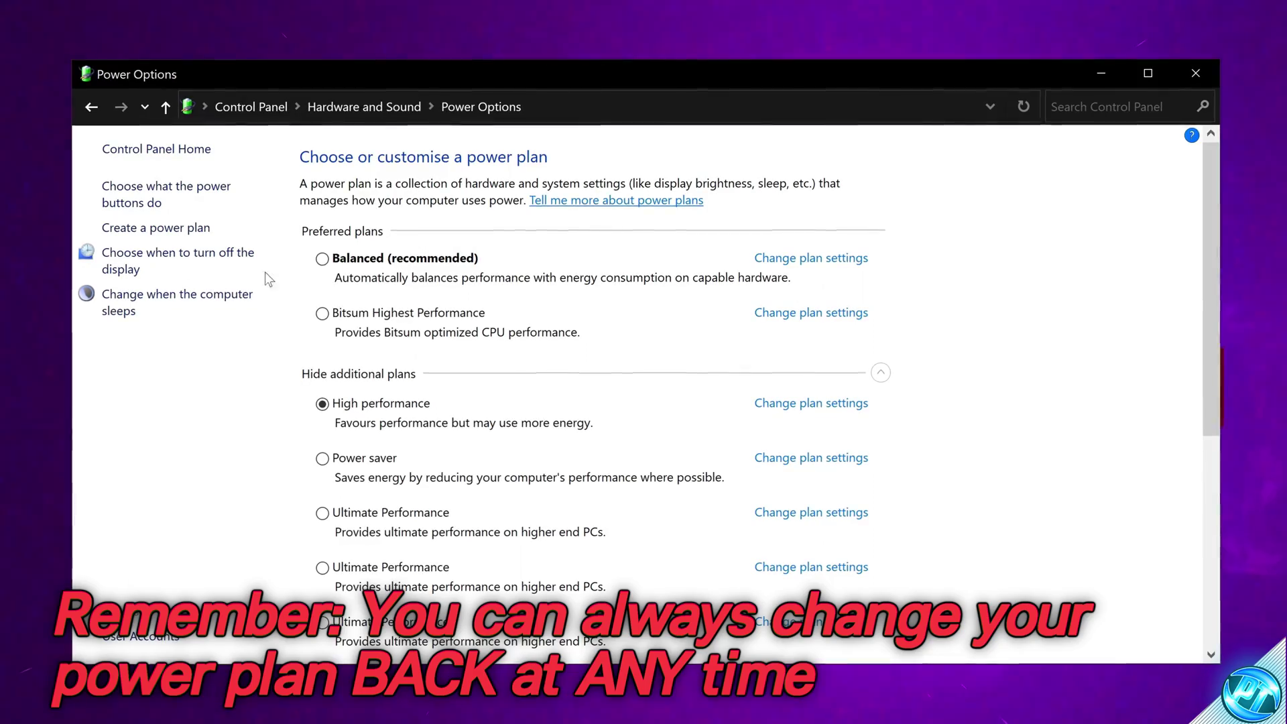
- Select the Balanced (recommended) plan in Power Options
left_click(322, 259)
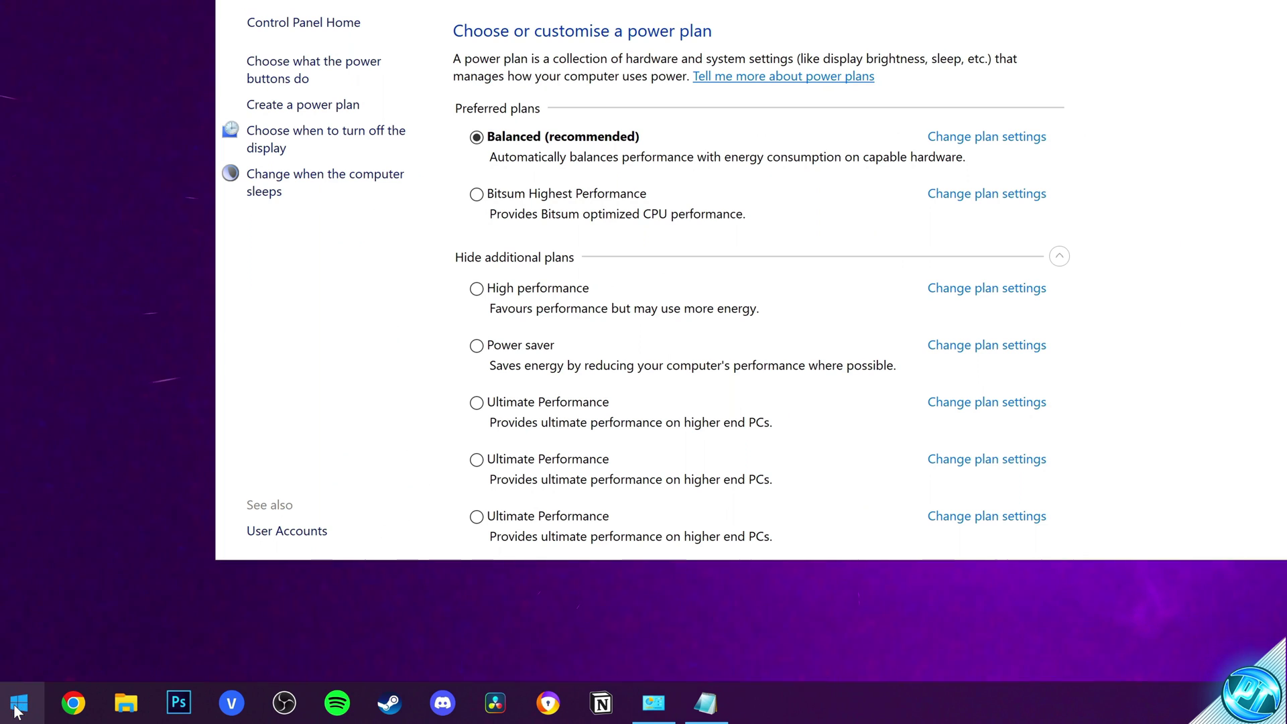
- Run 'powercfg -duplicatescheme e9a42b02-d5df-448d-aa00-03f14749eb61' in an administrator Command Prompt, then refresh Power Options
left_click(17, 711)
type("cmd")
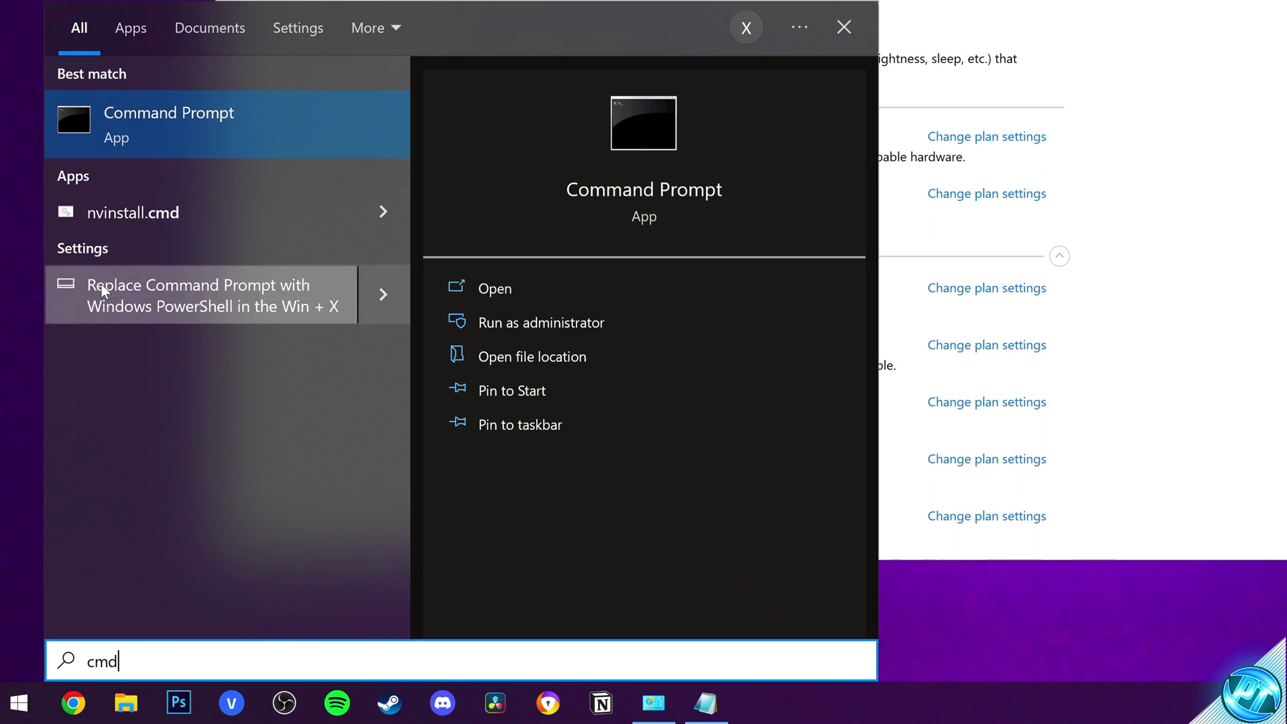
right_click(186, 138)
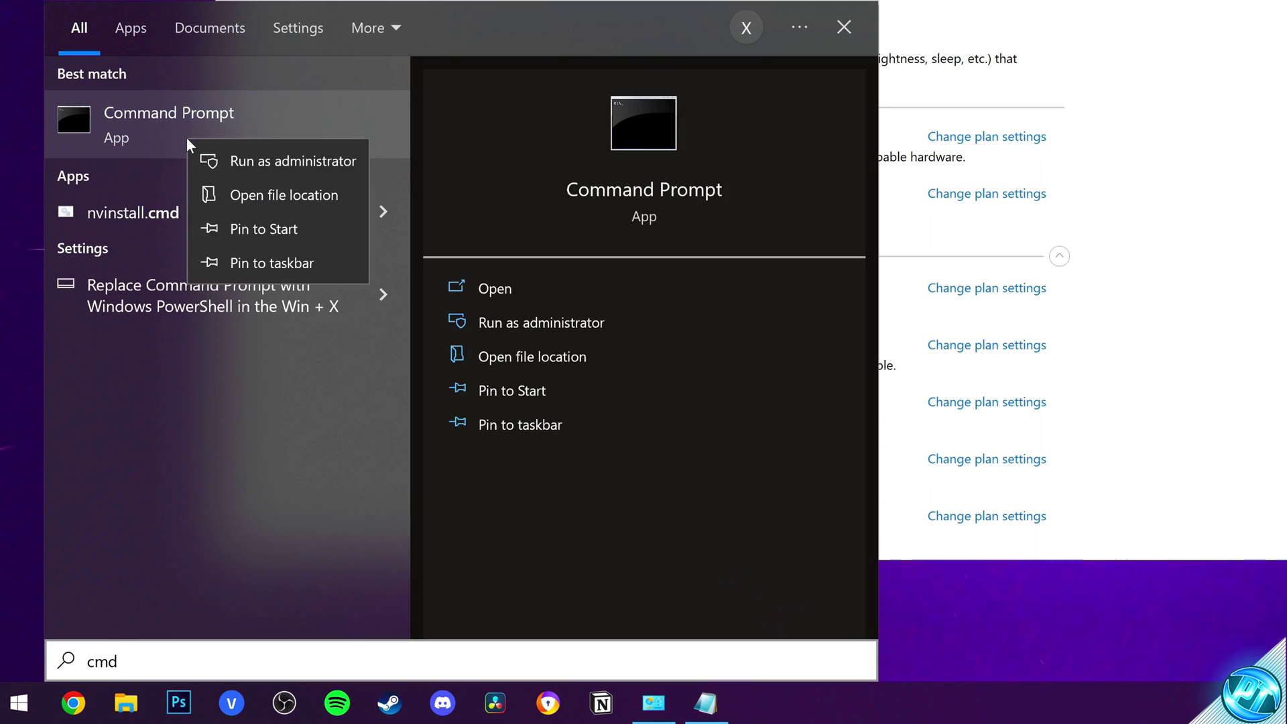
left_click(266, 170)
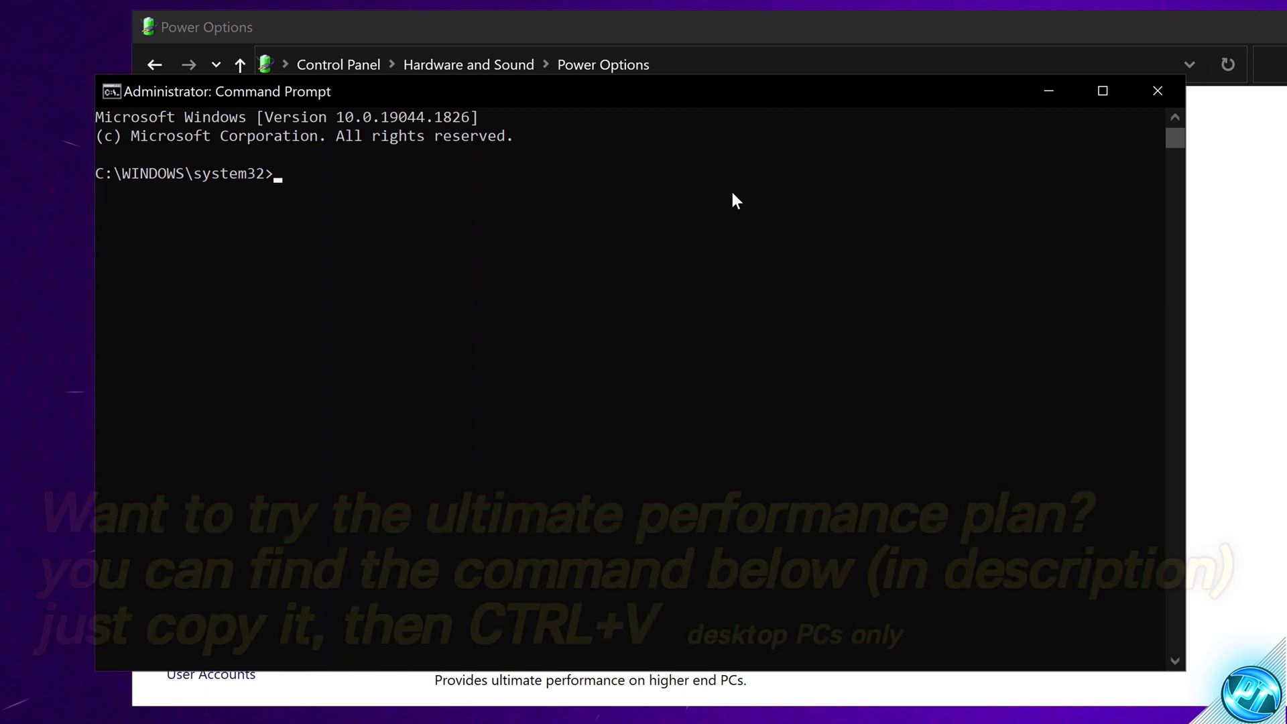
type("powercfg -duplicatescheme e9a42b02-d5df-448d-aa00-03f14749eb61")
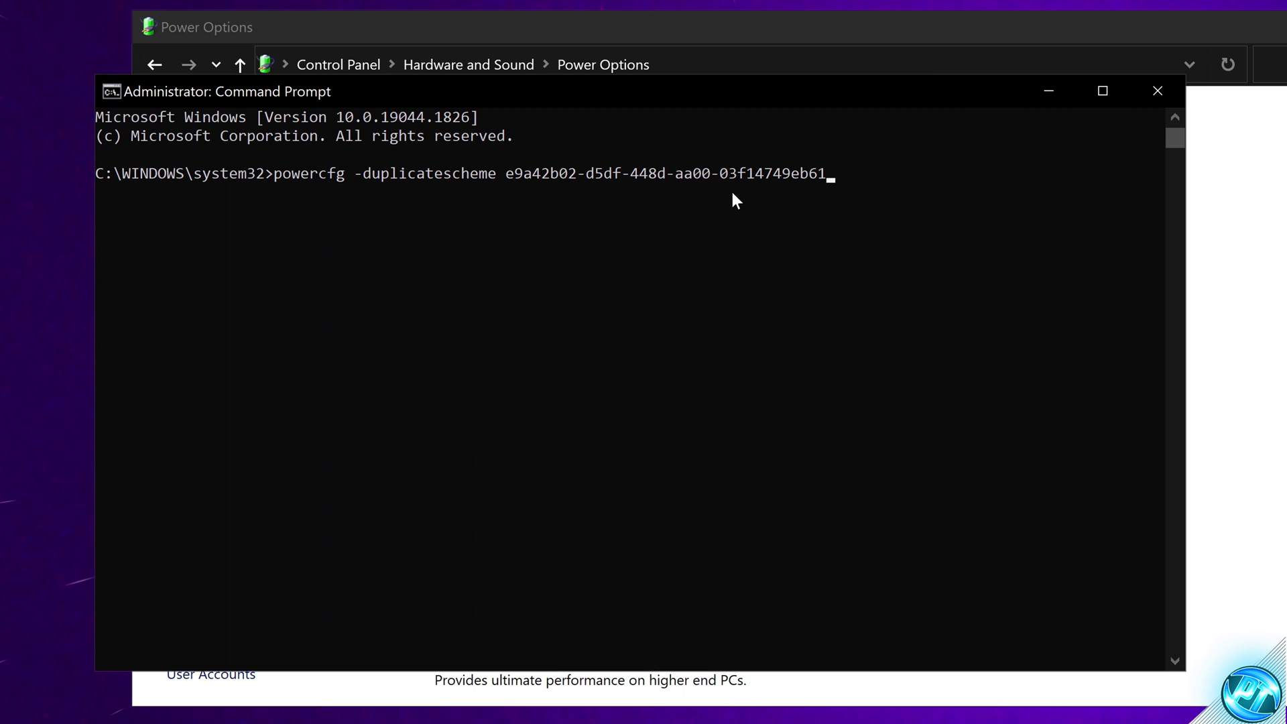
key("Return")
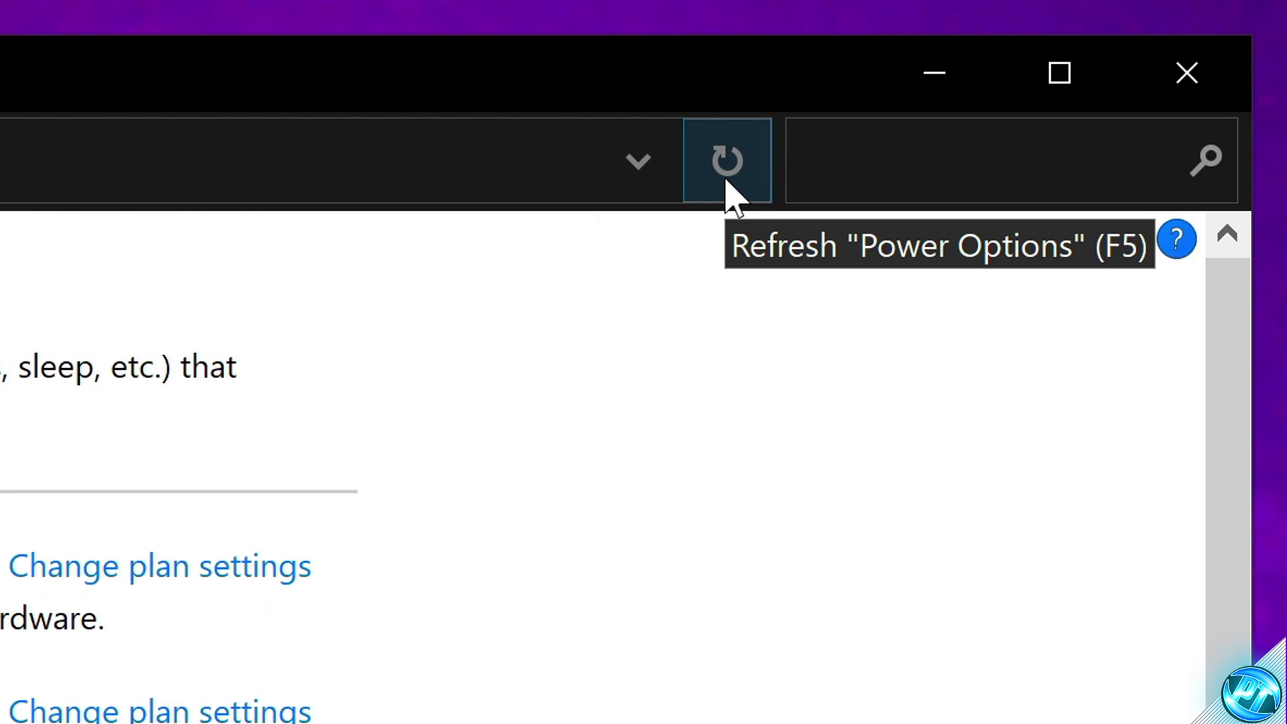
left_click(1043, 97)
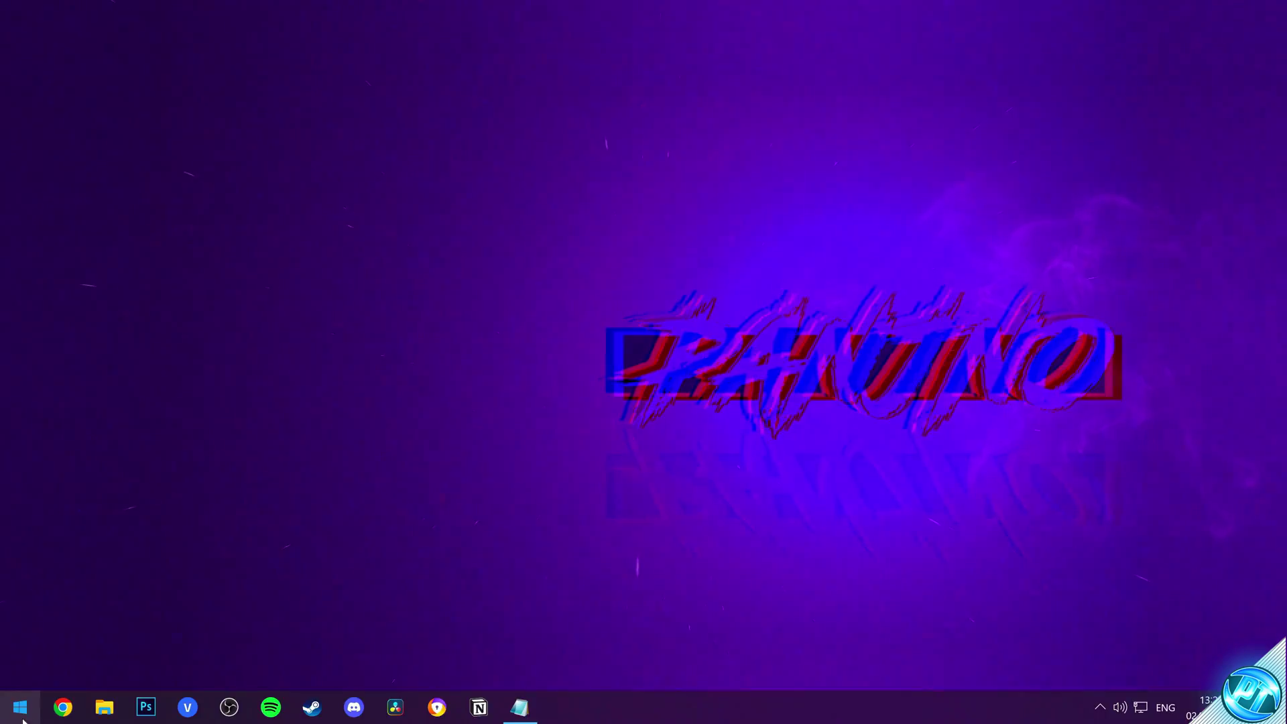
- Open Windows Update from Start's 'update' search and run Check for updates
left_click(21, 705)
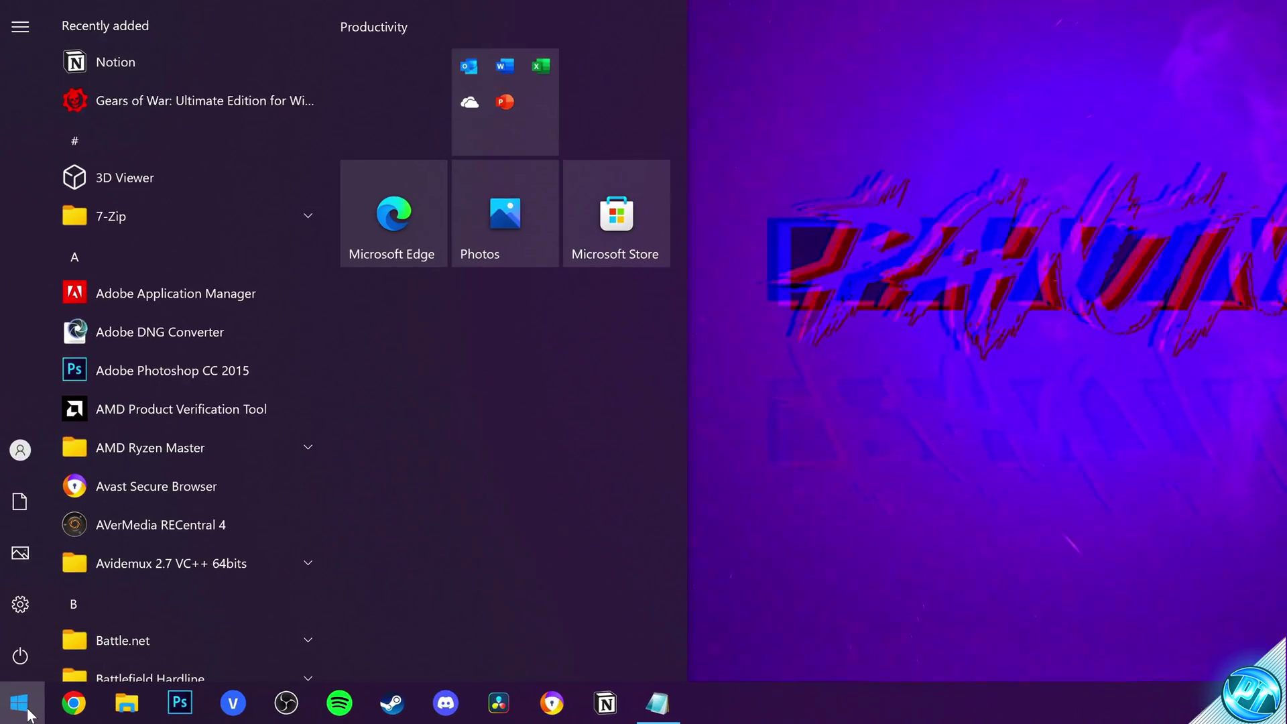
type("update")
left_click(232, 122)
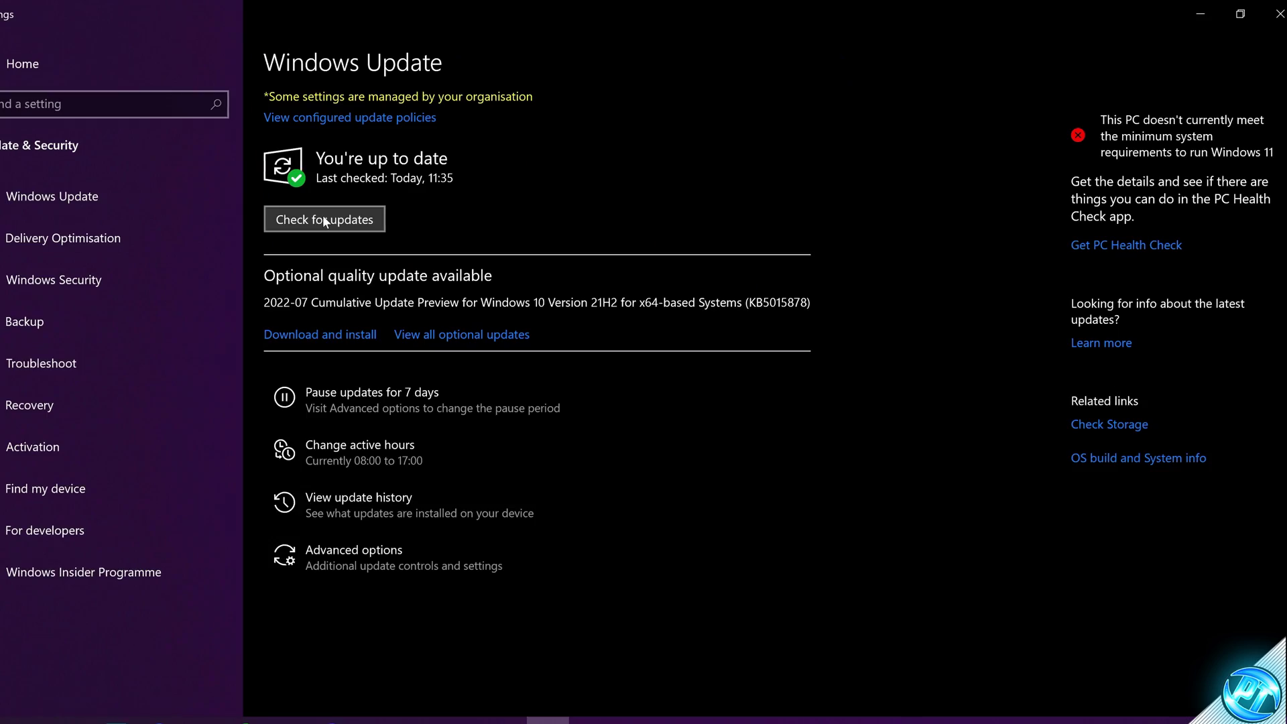
left_click(348, 211)
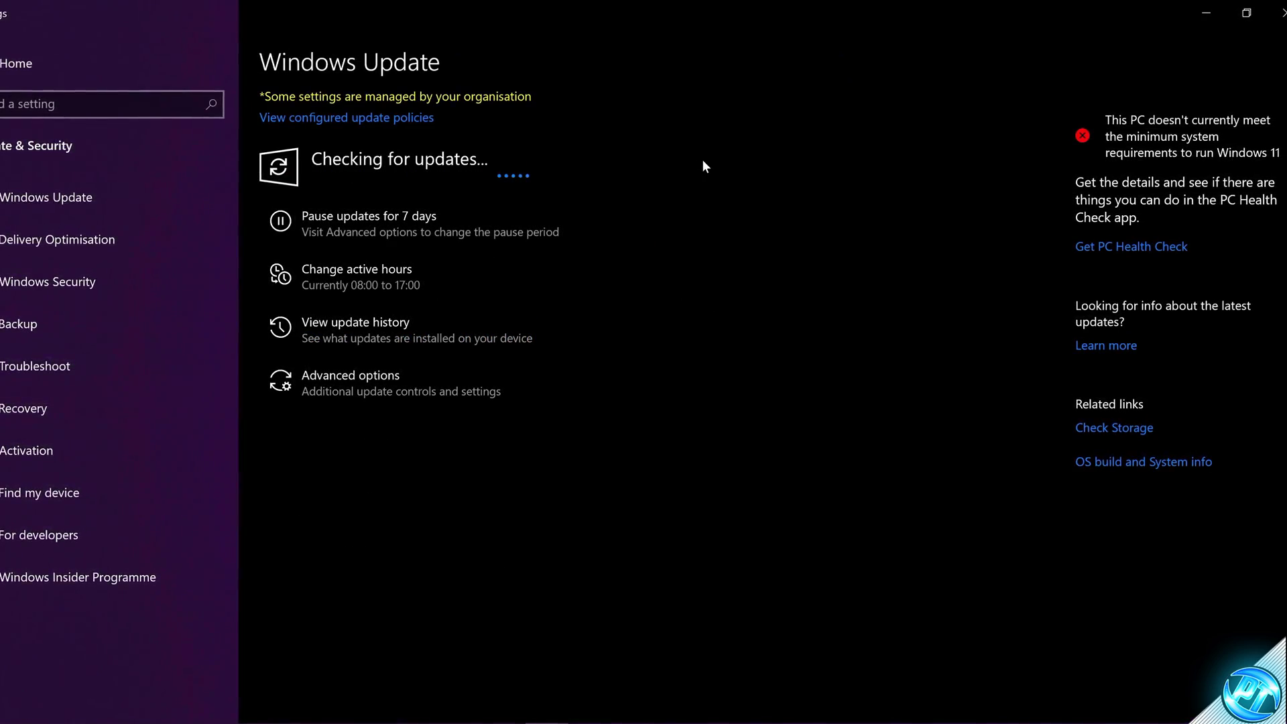